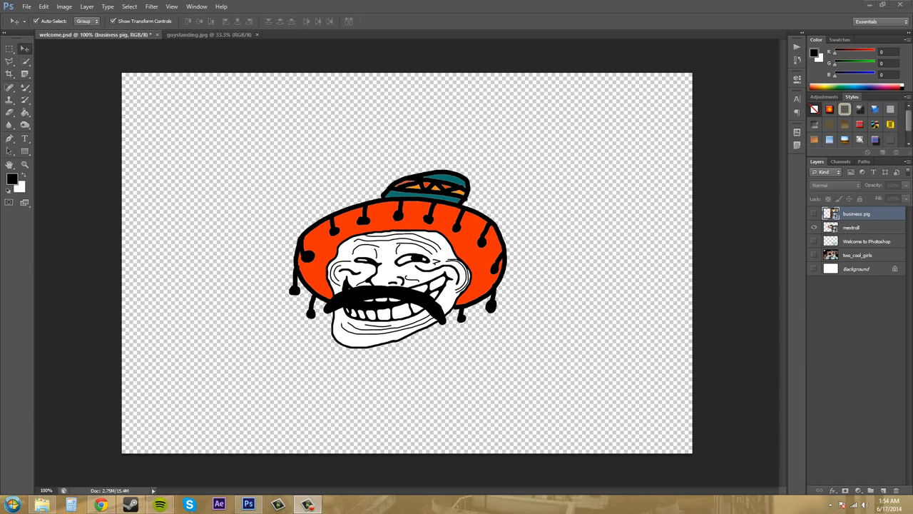
Step: Switch to Chrome and view the Canon RAW sample files listed on rawsamples.ch, and return to Photoshop
{"action": "left_click", "coordinate": [100, 505]}
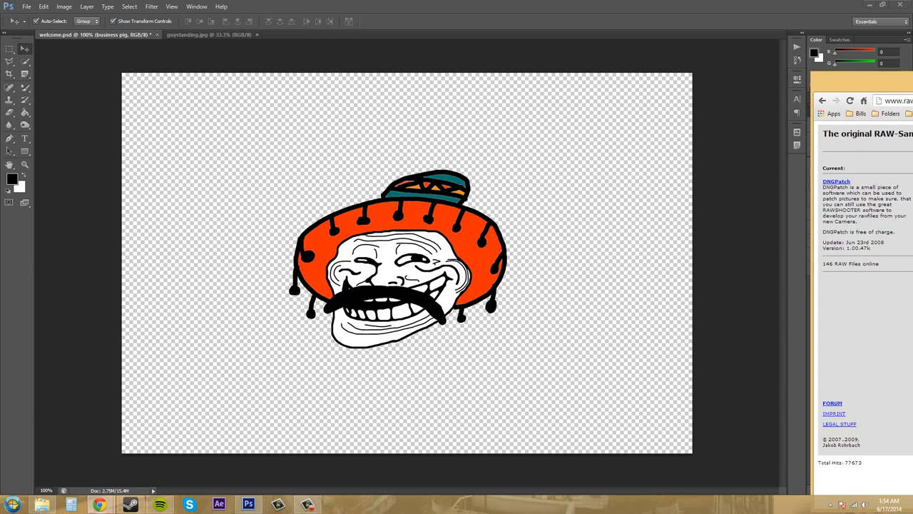
{"action": "left_click_drag", "start_coordinate": [912, 70], "coordinate": [415, 40]}
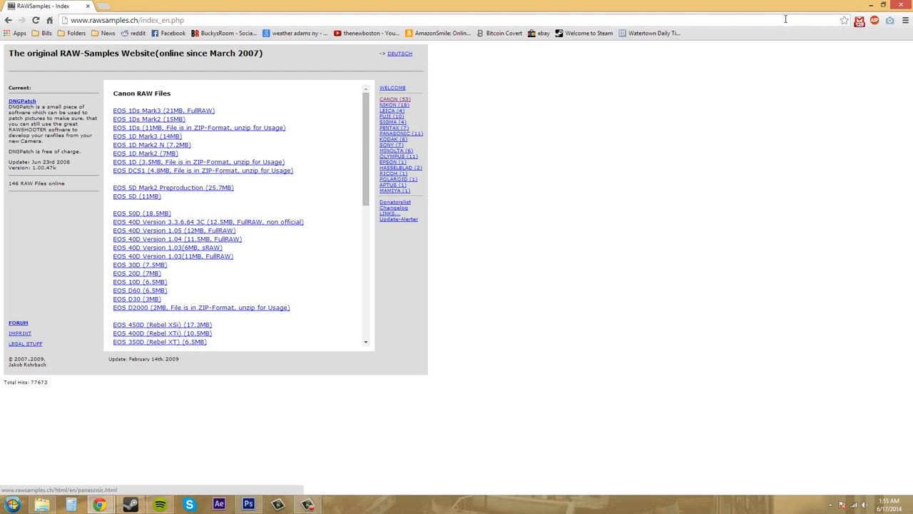
{"action": "left_click_drag", "start_coordinate": [727, 10], "coordinate": [912, 44]}
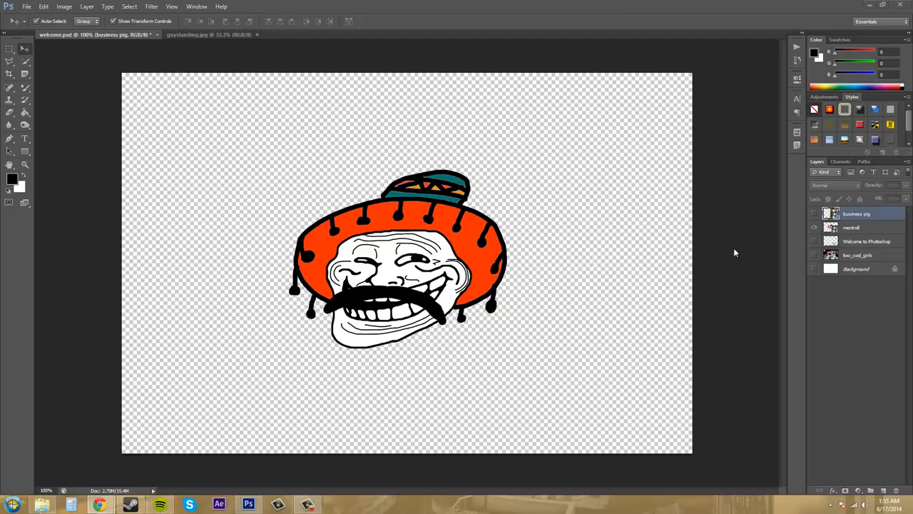
Step: Open the RAW_CANON_5D_ARGB file from the Images folder in Camera Raw and reposition its window
{"action": "left_click", "coordinate": [26, 7]}
{"action": "left_click", "coordinate": [35, 26]}
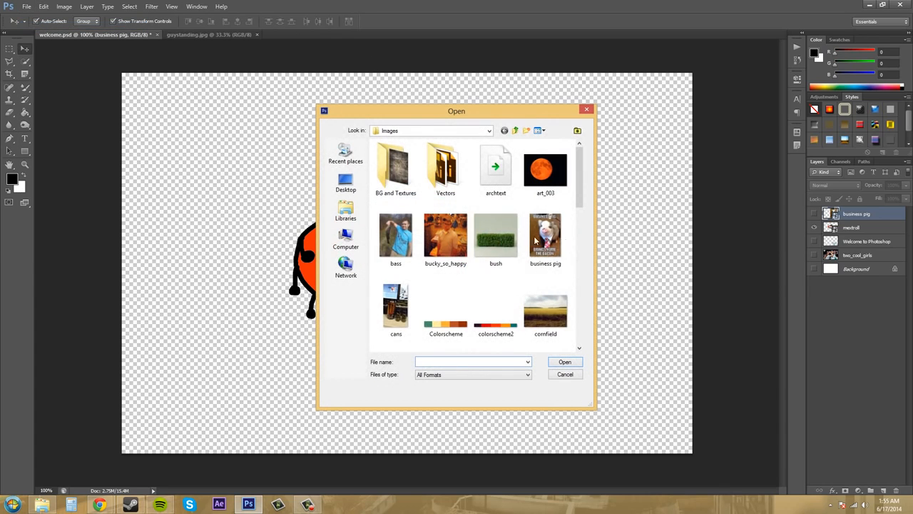
{"action": "left_click_drag", "start_coordinate": [578, 165], "coordinate": [583, 280]}
{"action": "left_click", "coordinate": [546, 196]}
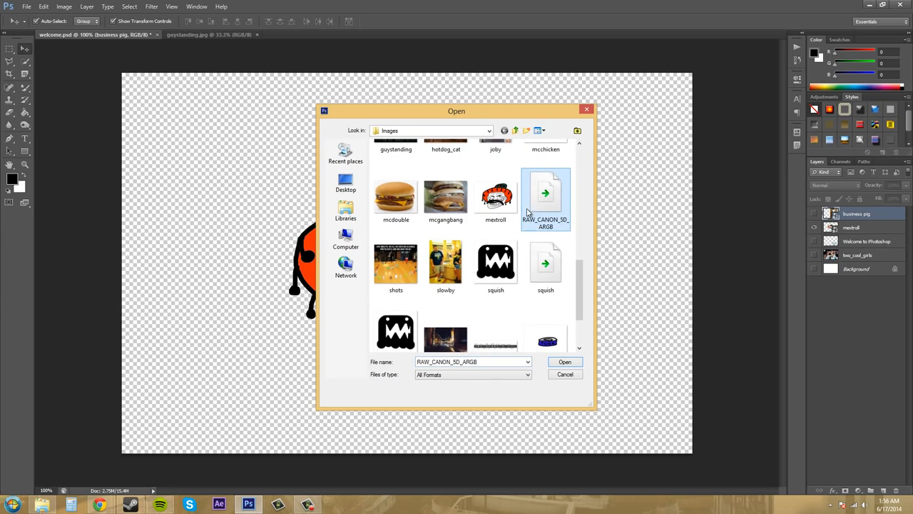
{"action": "left_click", "coordinate": [565, 363]}
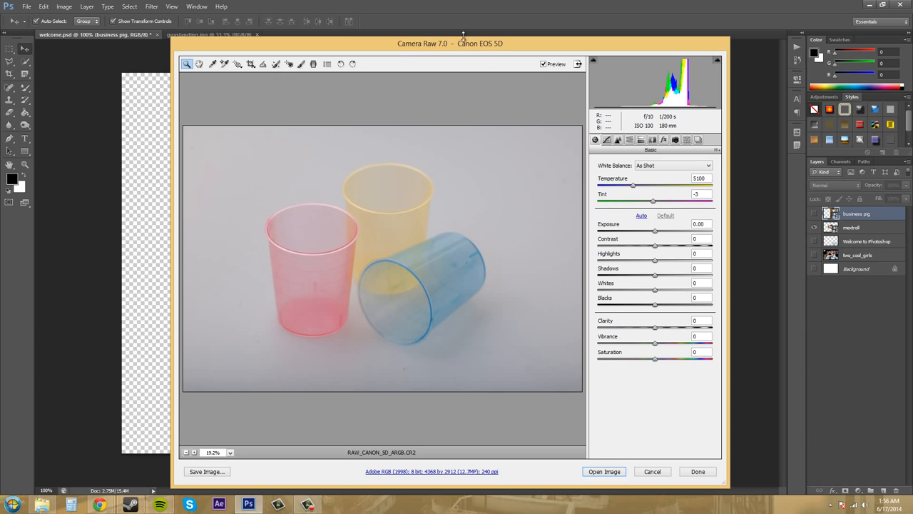
{"action": "left_click_drag", "start_coordinate": [464, 44], "coordinate": [422, 26]}
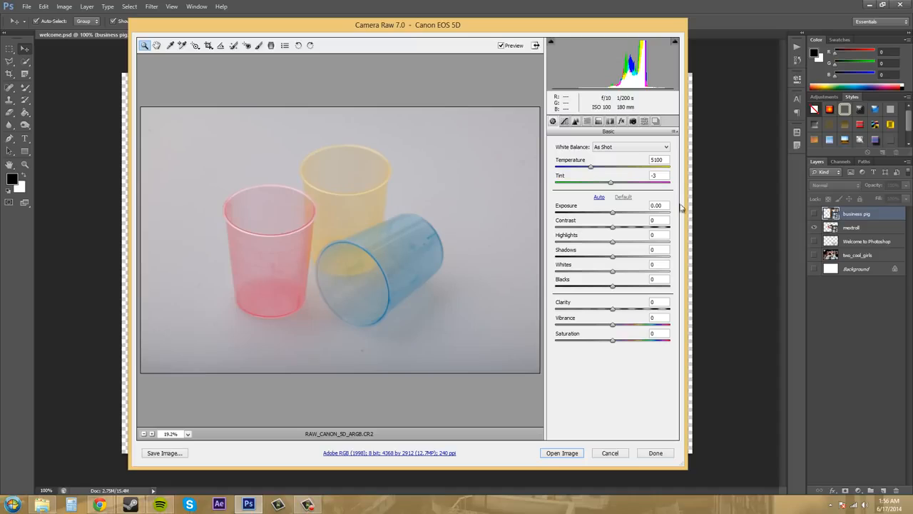
Step: Apply the automatic tonal adjustments to the photo of the plastic cups
{"action": "left_click", "coordinate": [308, 504]}
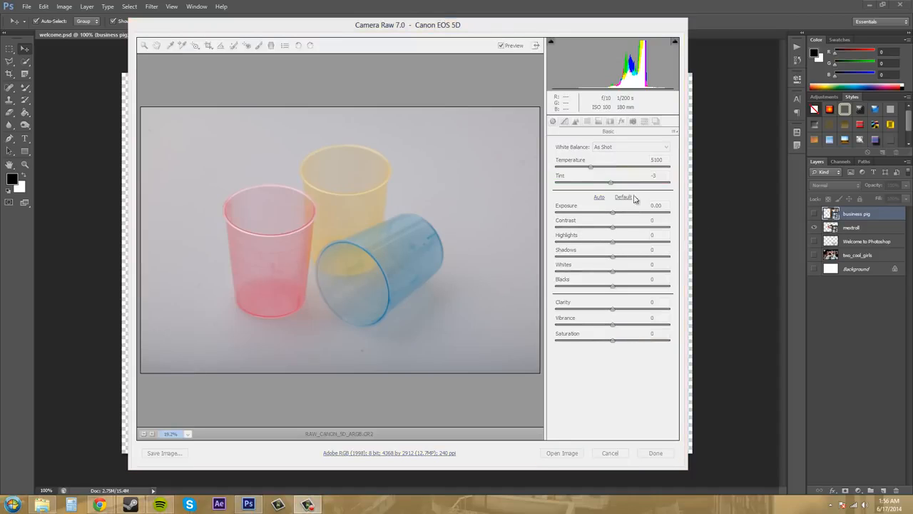
{"action": "left_click", "coordinate": [552, 128]}
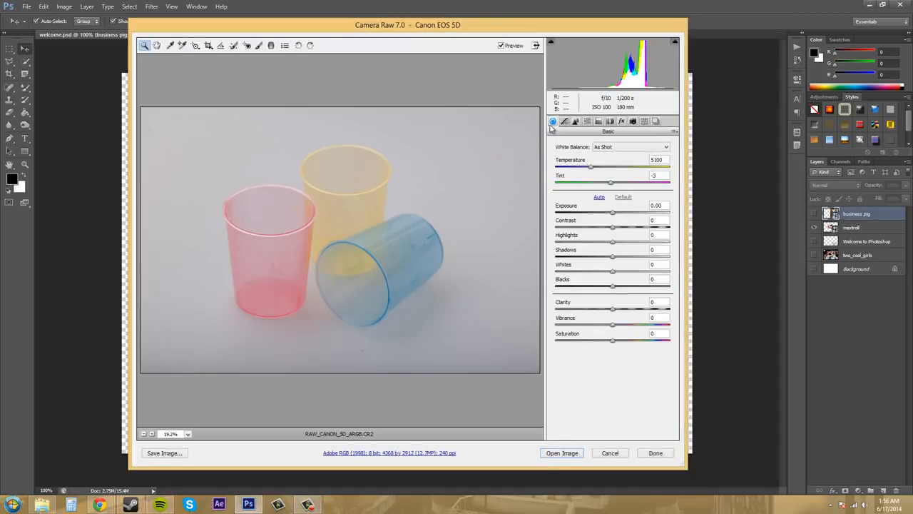
{"action": "left_click", "coordinate": [438, 141]}
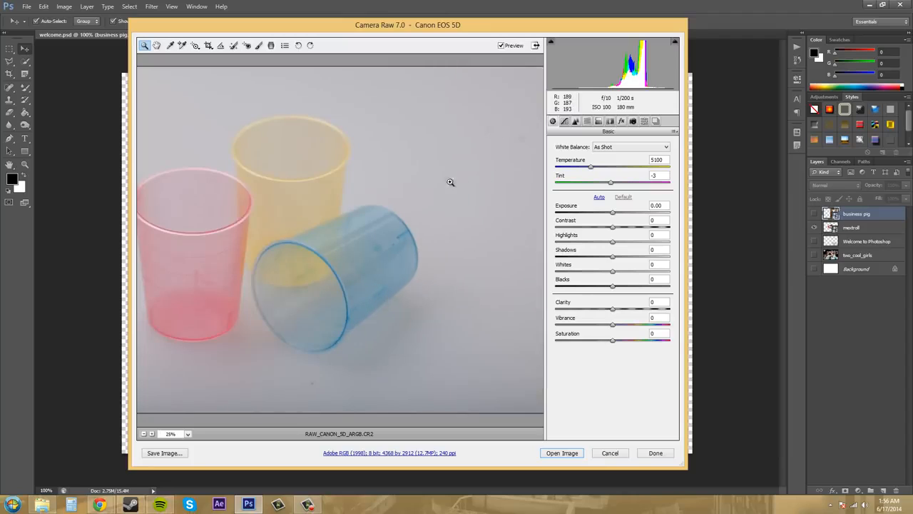
{"action": "key", "text": "alt"}
{"action": "left_click", "coordinate": [300, 200], "text": "alt"}
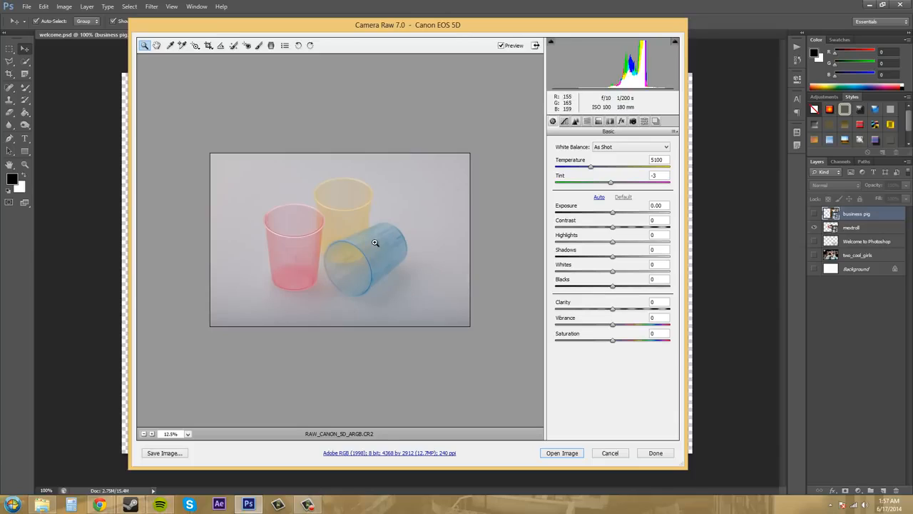
{"action": "left_click", "coordinate": [599, 197]}
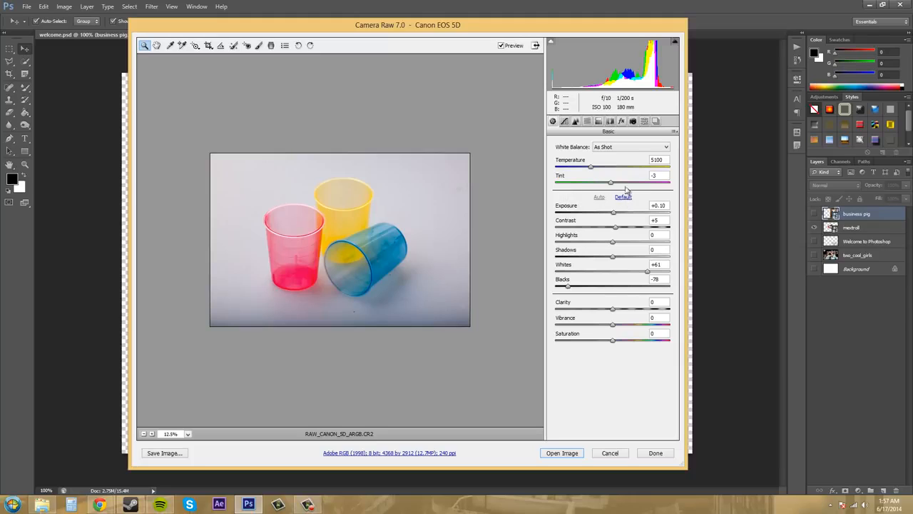
Step: Review the tone curve, detail, HSL, split toning, effects, camera calibration, presets and snapshots settings, and return to the basic adjustments
{"action": "left_click", "coordinate": [567, 123]}
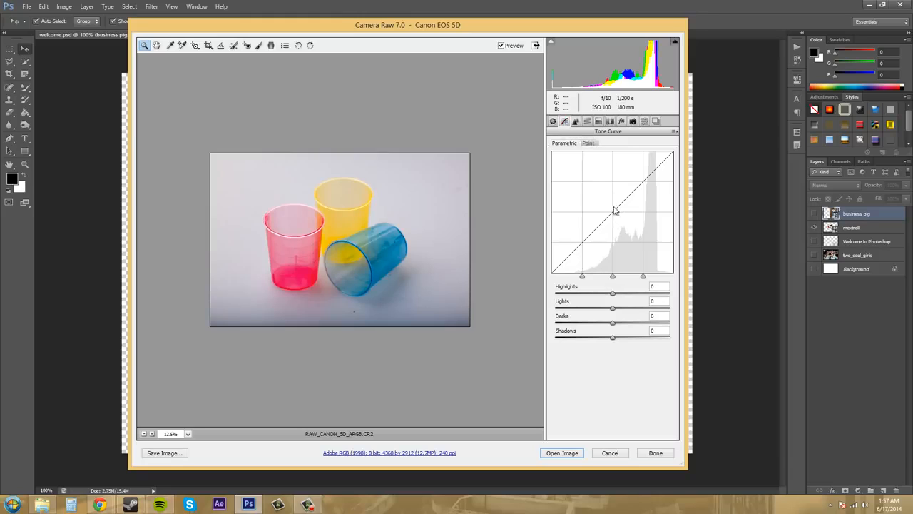
{"action": "left_click", "coordinate": [576, 122]}
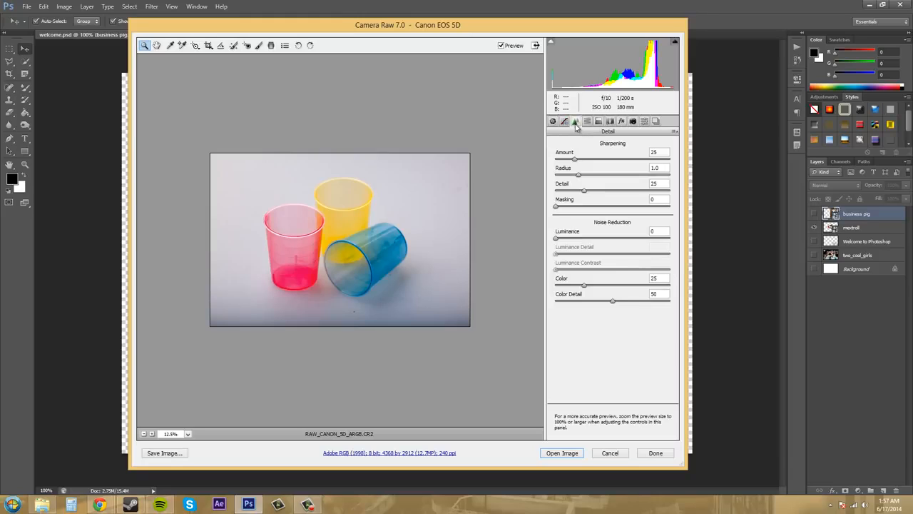
{"action": "left_click", "coordinate": [588, 123]}
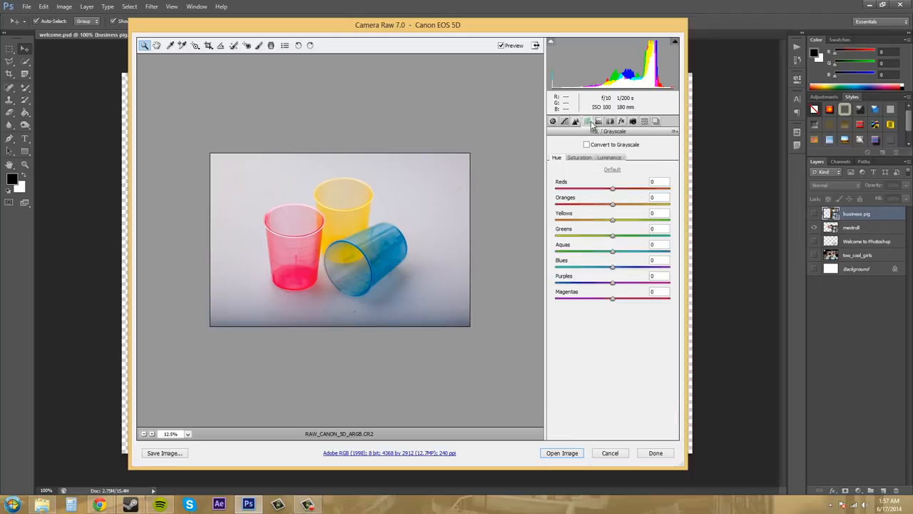
{"action": "left_click", "coordinate": [609, 123]}
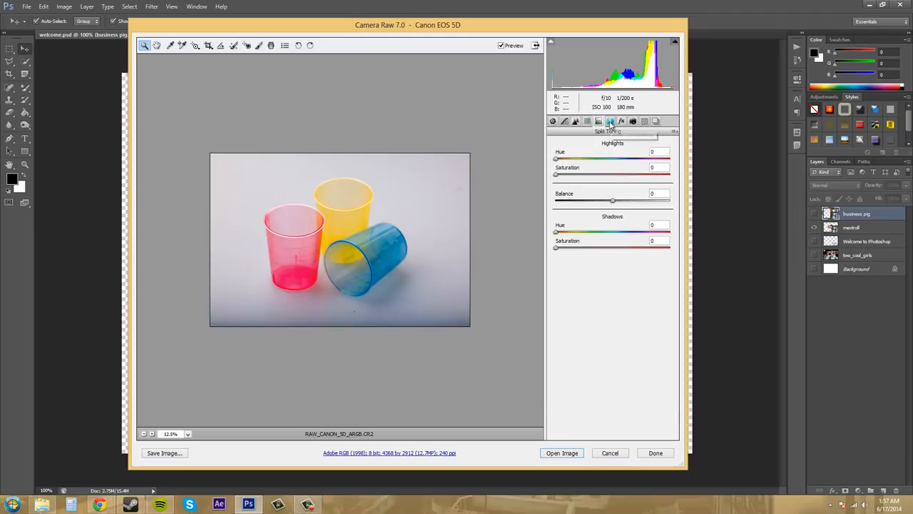
{"action": "left_click", "coordinate": [610, 121]}
{"action": "left_click", "coordinate": [622, 122]}
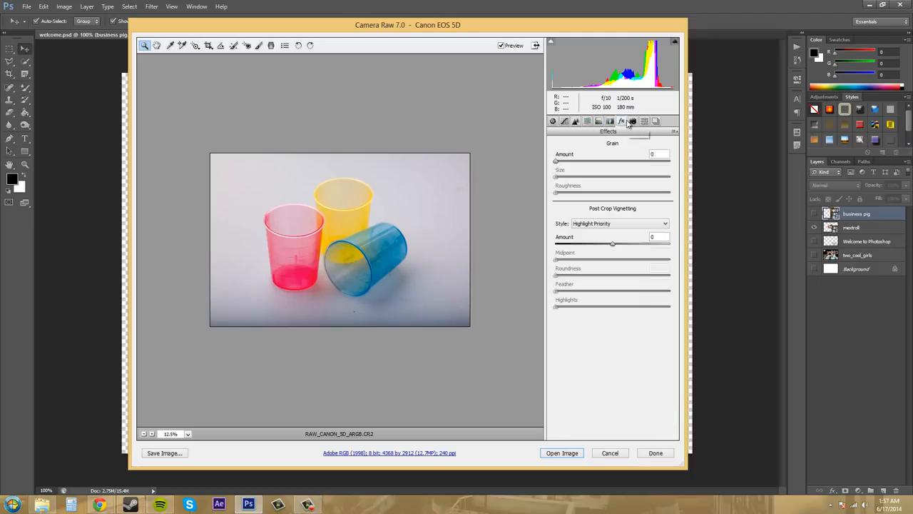
{"action": "left_click", "coordinate": [633, 122]}
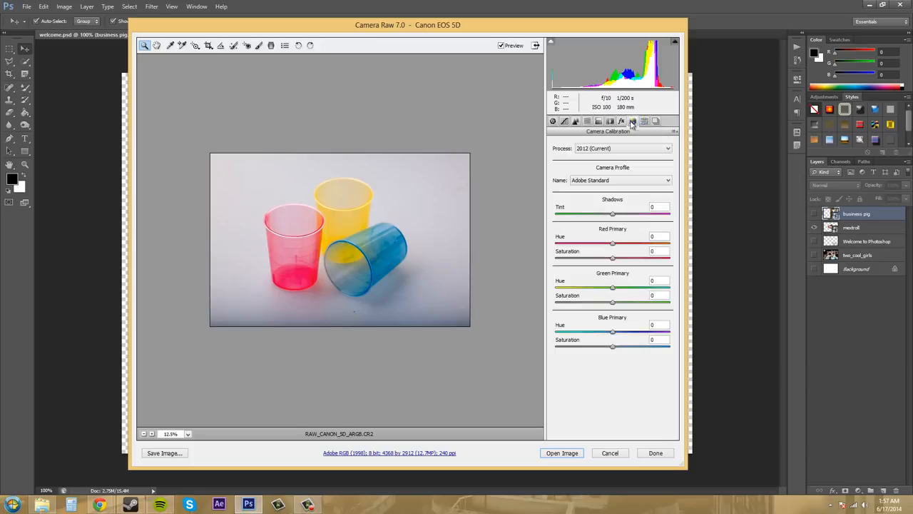
{"action": "left_click", "coordinate": [644, 122]}
{"action": "left_click", "coordinate": [655, 122]}
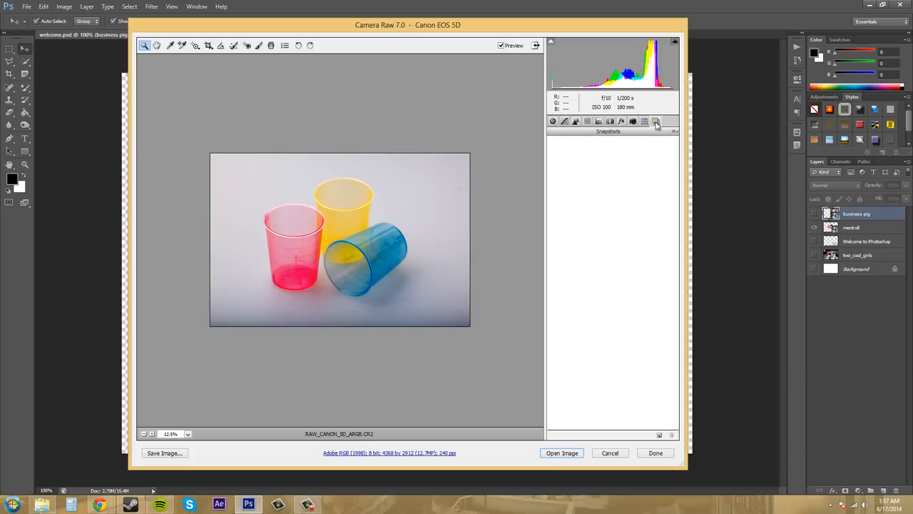
{"action": "left_click", "coordinate": [553, 121]}
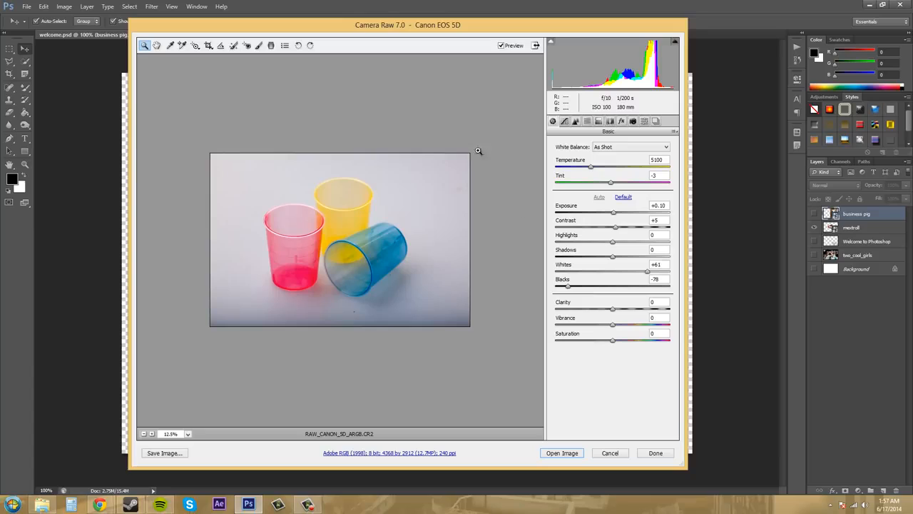
Step: Compare the photo with and without the automatic adjustments by toggling the preview, leaving the preview on
{"action": "left_click", "coordinate": [500, 46]}
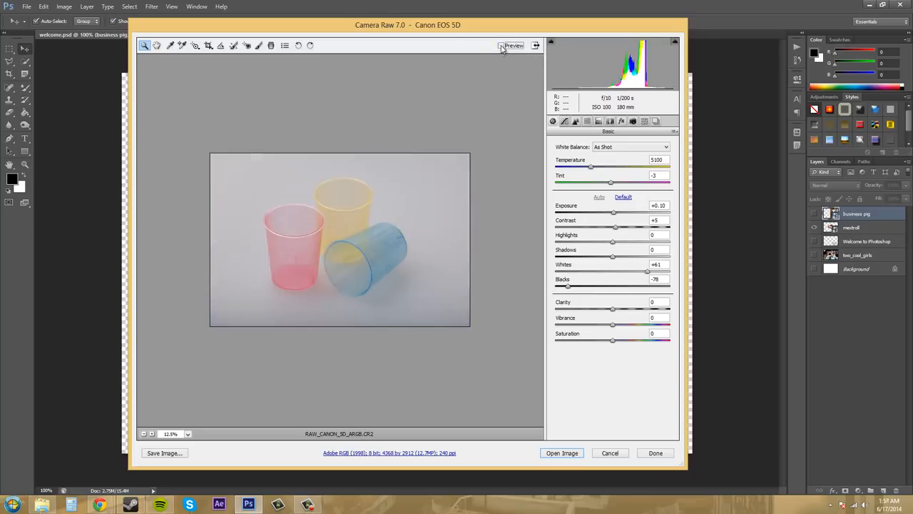
{"action": "left_click", "coordinate": [501, 46]}
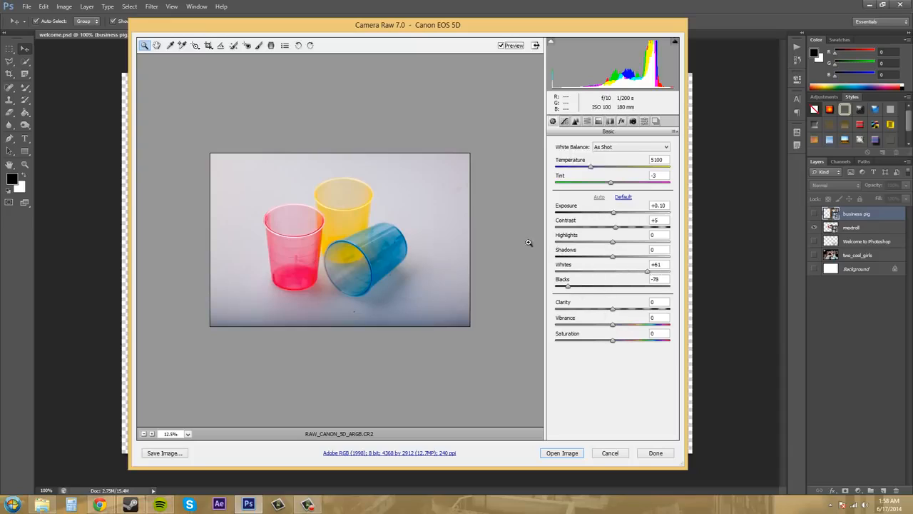
{"action": "left_click", "coordinate": [501, 46]}
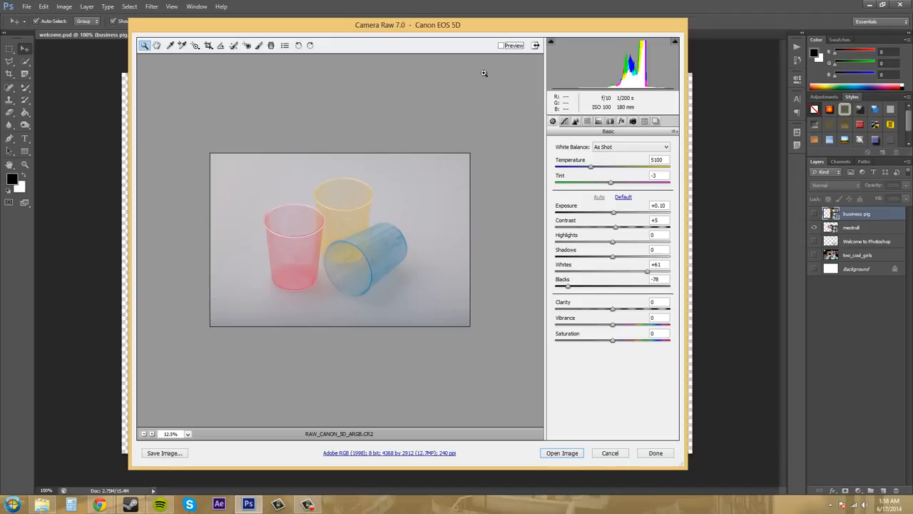
{"action": "left_click", "coordinate": [502, 45]}
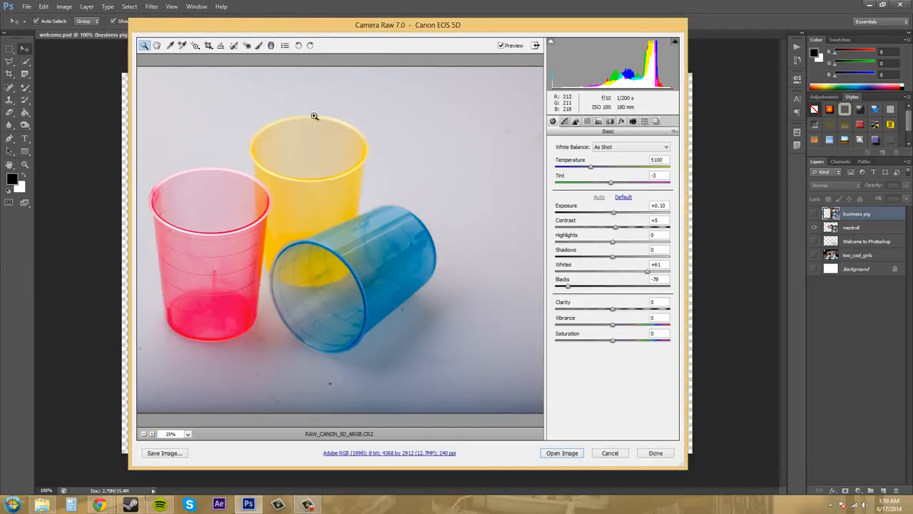
Step: Zoom in on the plastic cups with the Zoom tool and pan the enlarged photo with the Hand tool
{"action": "left_click", "coordinate": [278, 173], "text": "alt"}
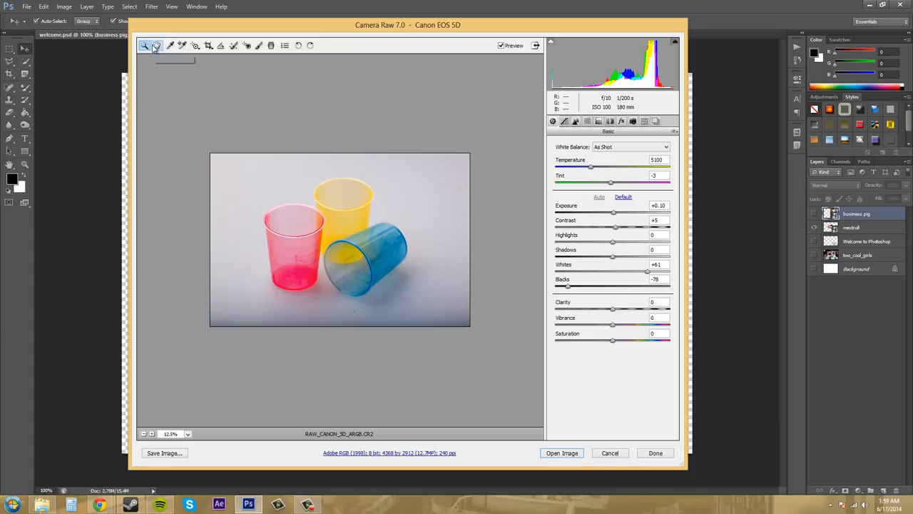
{"action": "left_click", "coordinate": [156, 45]}
{"action": "left_click", "coordinate": [144, 45]}
{"action": "left_click", "coordinate": [339, 221]}
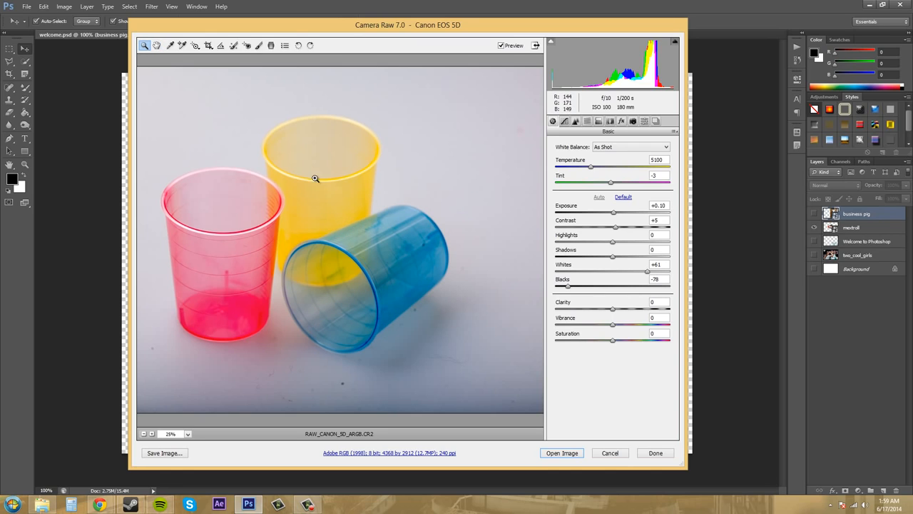
{"action": "left_click", "coordinate": [156, 45]}
{"action": "left_click_drag", "start_coordinate": [296, 228], "coordinate": [270, 214]}
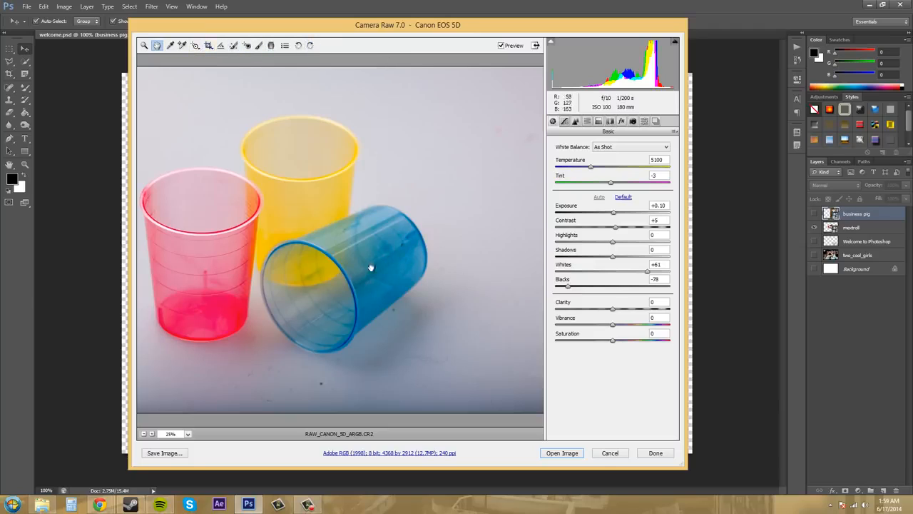
Step: Step the photo's zoom level out and back in, and fit the whole photo in view
{"action": "left_click", "coordinate": [143, 433]}
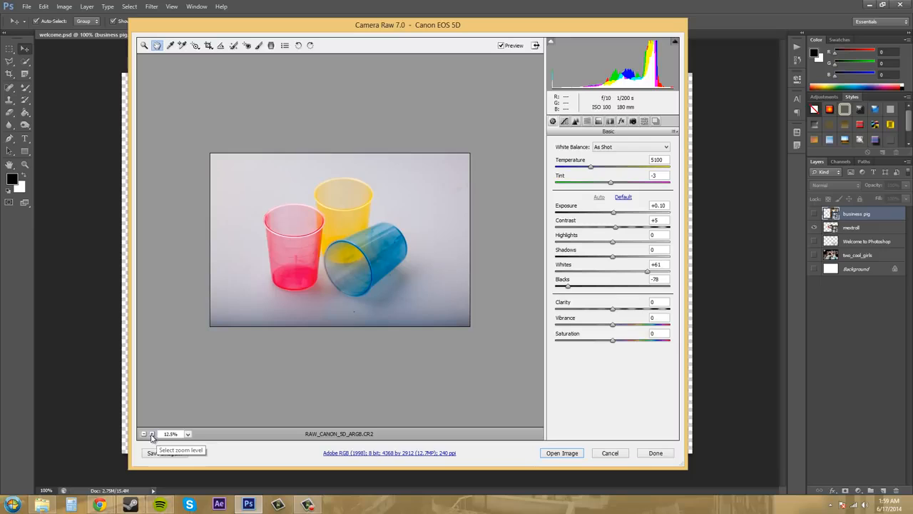
{"action": "left_click", "coordinate": [151, 433]}
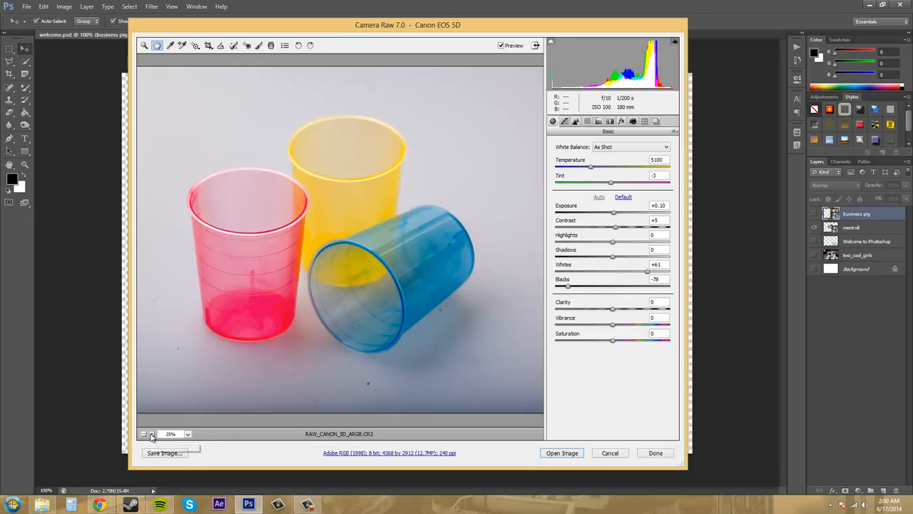
{"action": "left_click", "coordinate": [151, 433]}
{"action": "left_click", "coordinate": [188, 434]}
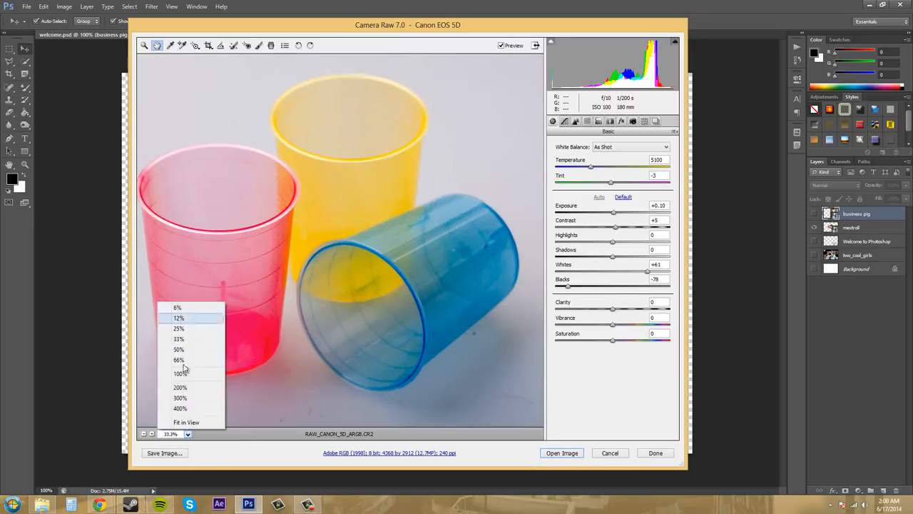
{"action": "left_click", "coordinate": [184, 422]}
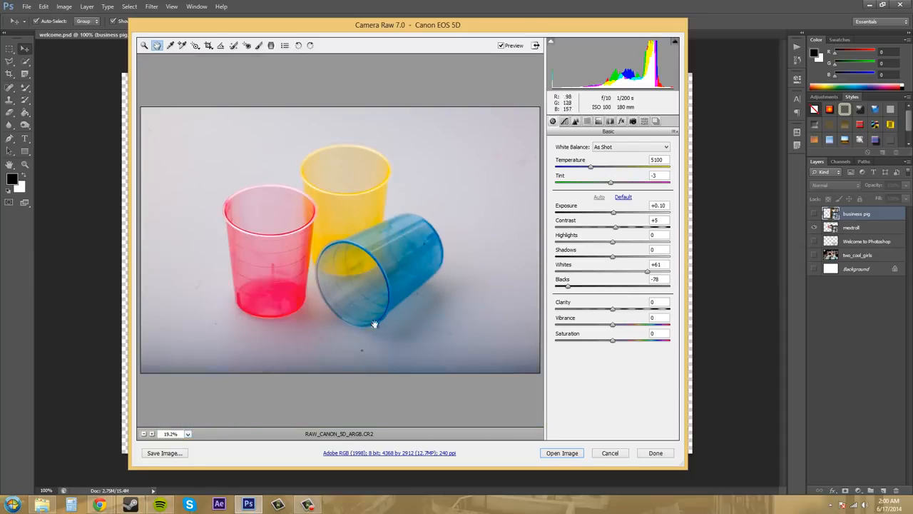
{"action": "left_click", "coordinate": [308, 504]}
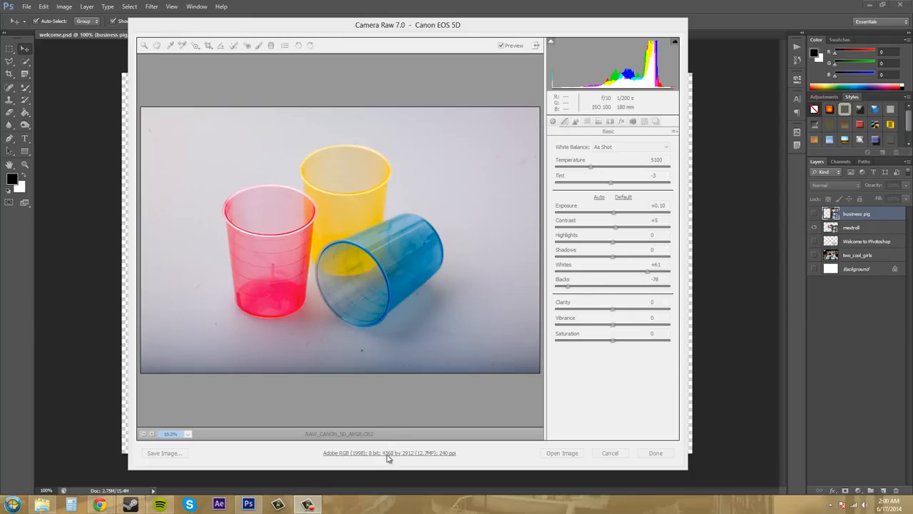
{"action": "left_click", "coordinate": [295, 449]}
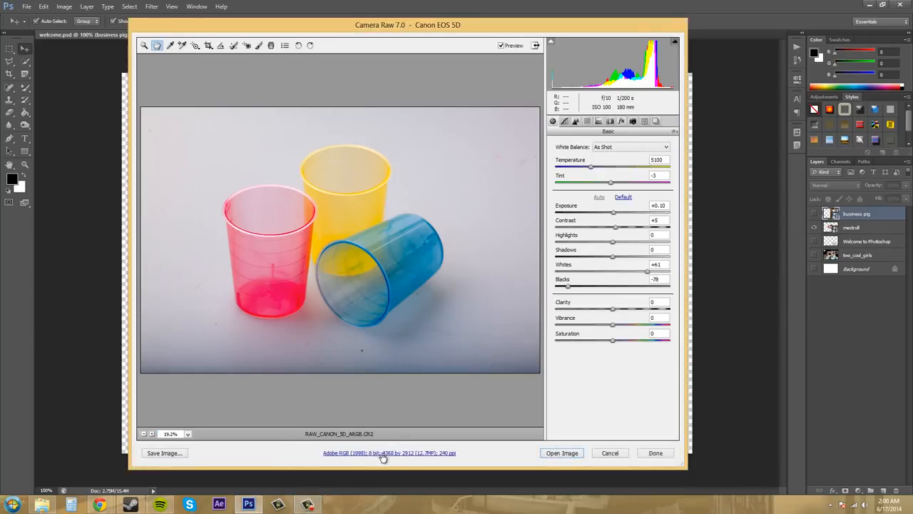
Step: Review the colour space, bit depth and image size choices in the workflow options, and close the dialog
{"action": "left_click", "coordinate": [408, 454]}
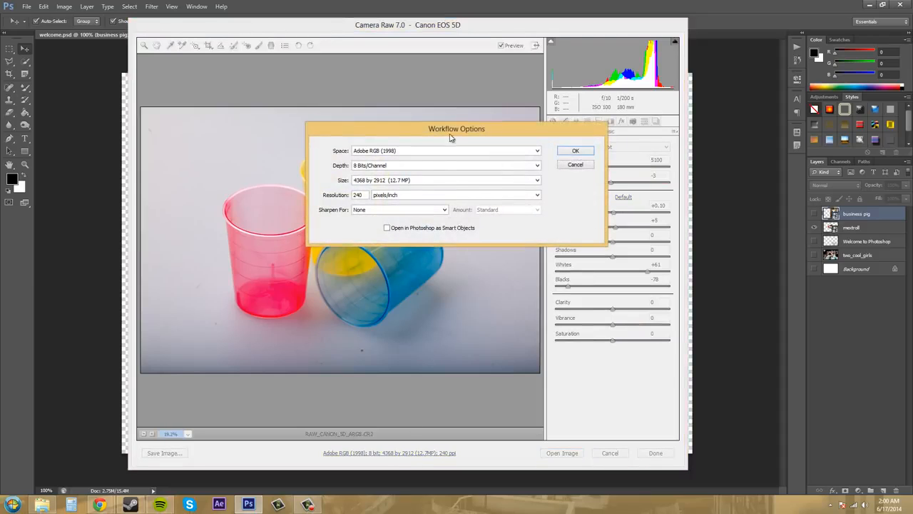
{"action": "left_click", "coordinate": [453, 154]}
{"action": "left_click", "coordinate": [453, 153]}
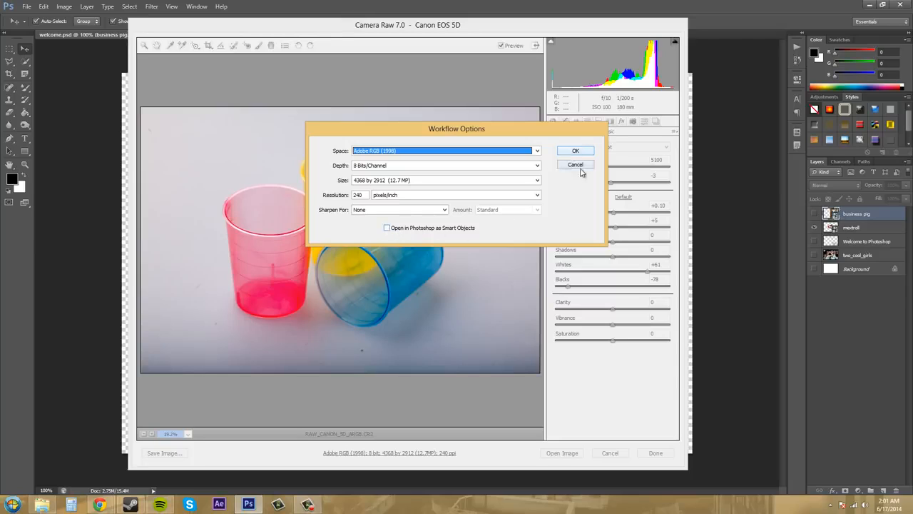
{"action": "left_click", "coordinate": [488, 166]}
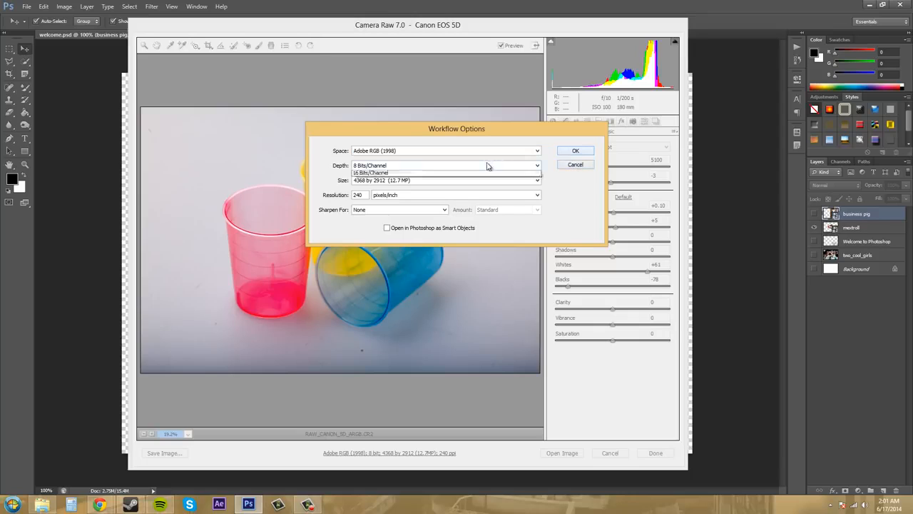
{"action": "left_click", "coordinate": [488, 165]}
{"action": "left_click", "coordinate": [446, 180]}
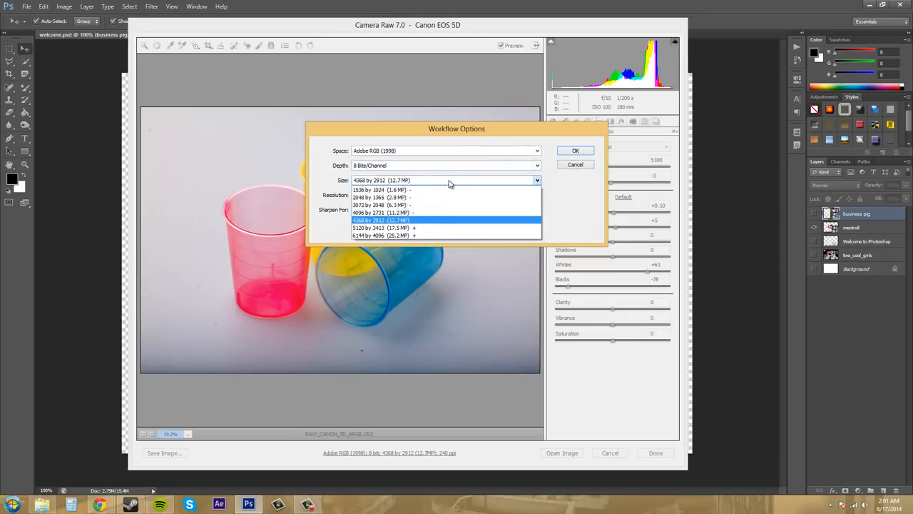
{"action": "left_click", "coordinate": [450, 181]}
{"action": "left_click", "coordinate": [575, 204]}
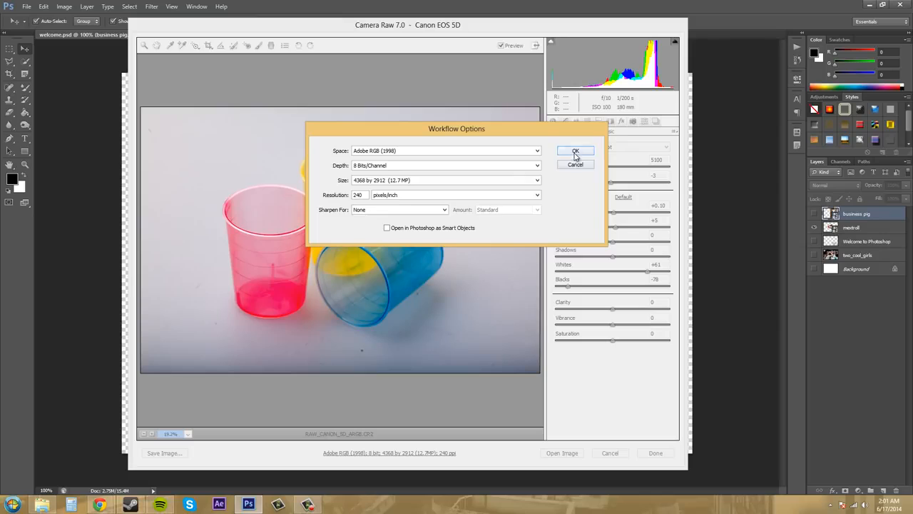
{"action": "left_click", "coordinate": [575, 154]}
{"action": "left_click", "coordinate": [575, 164]}
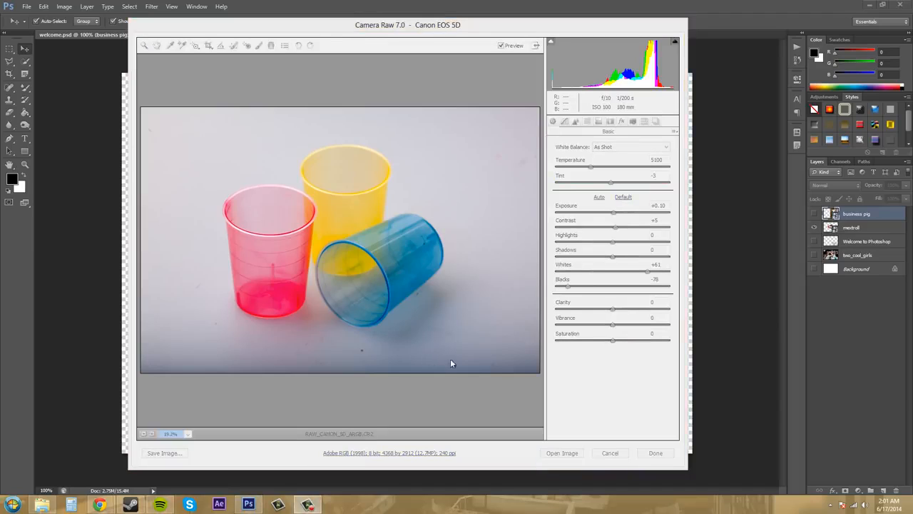
Step: Review the commands for loading, saving and resetting Camera Raw settings, and move the Camera Raw window slightly aside
{"action": "left_click", "coordinate": [473, 317]}
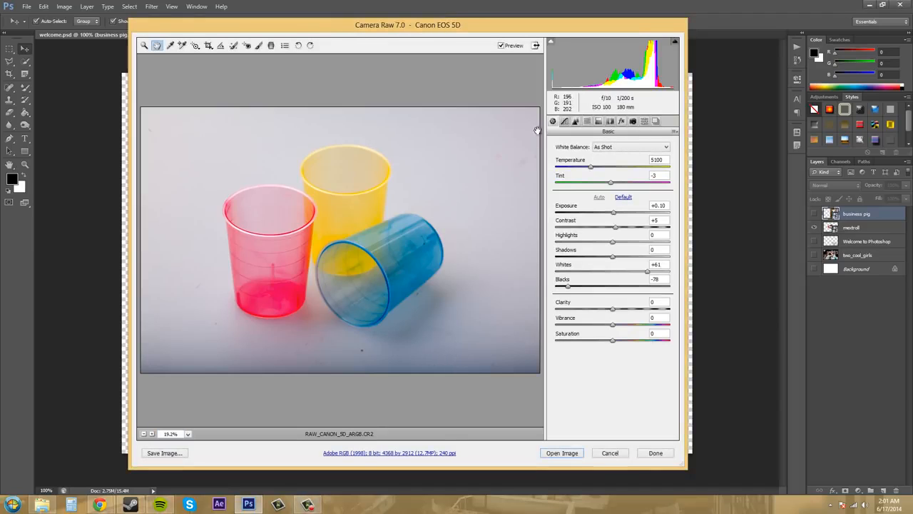
{"action": "left_click", "coordinate": [676, 133]}
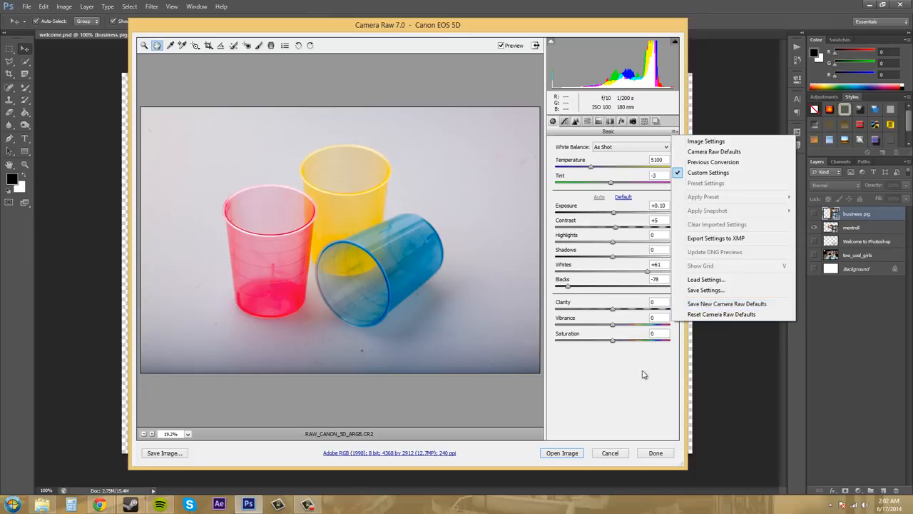
{"action": "left_click", "coordinate": [599, 369]}
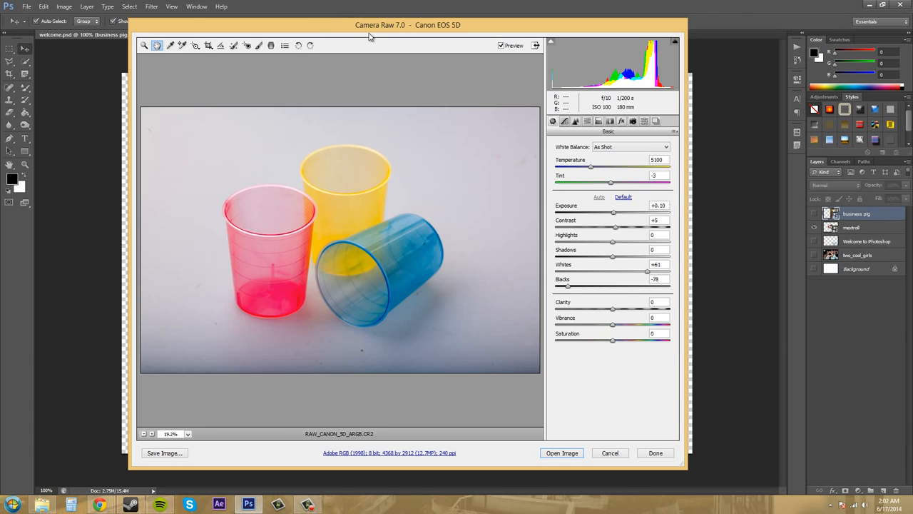
{"action": "left_click_drag", "start_coordinate": [370, 36], "coordinate": [429, 42]}
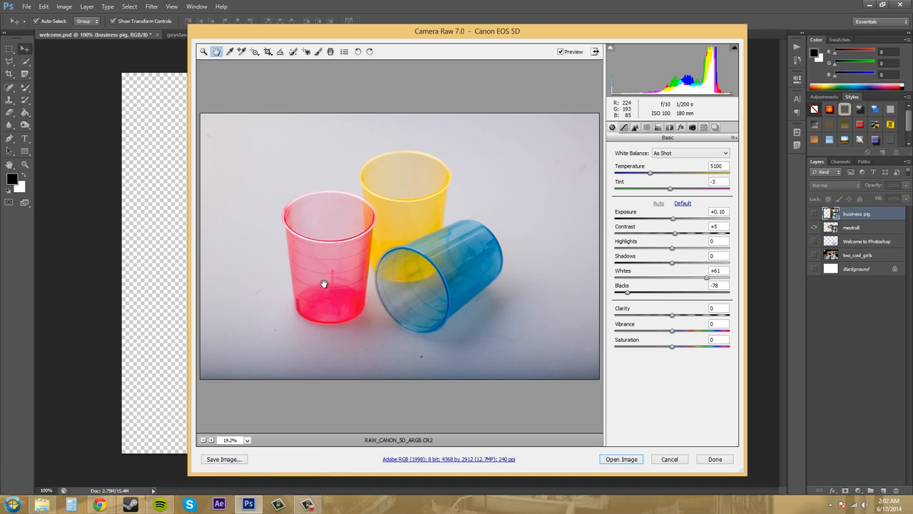
Step: Review the extension and format choices for saving, and save the photo in the same location as a Digital Negative with the .dng extension
{"action": "left_click", "coordinate": [227, 460]}
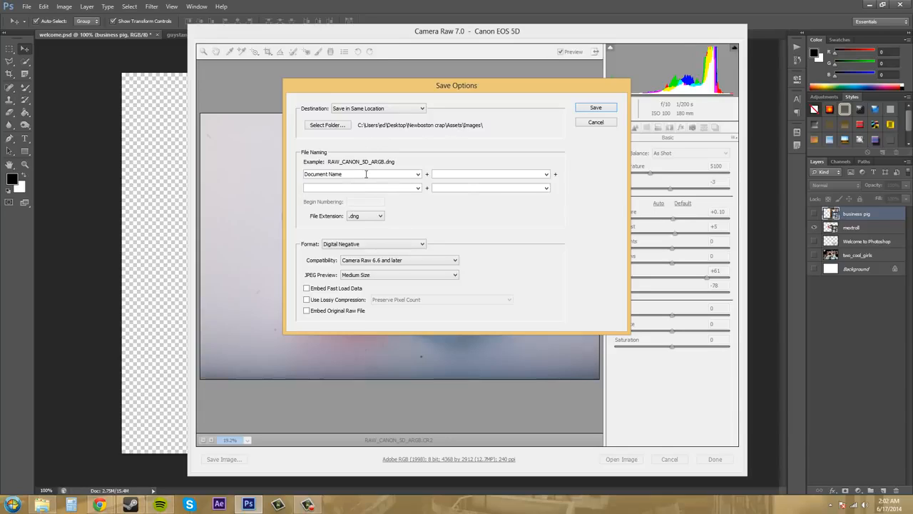
{"action": "left_click", "coordinate": [378, 219]}
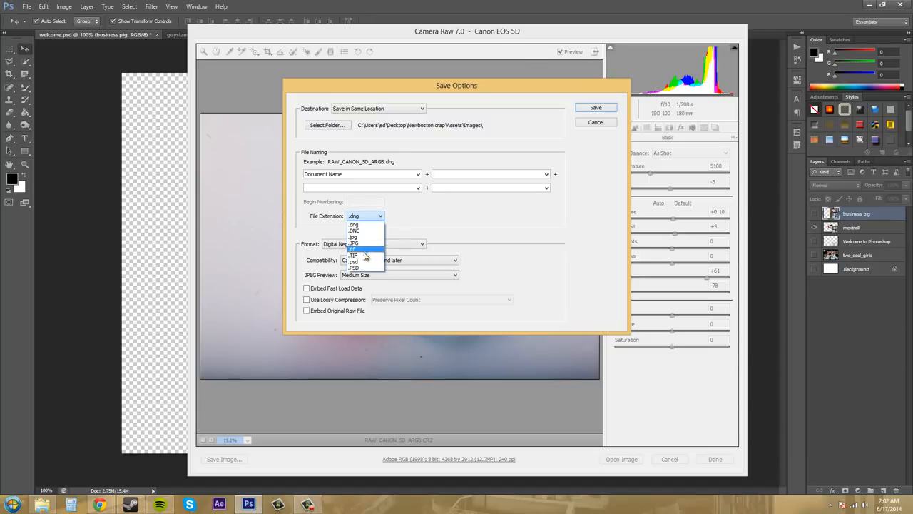
{"action": "left_click", "coordinate": [507, 222]}
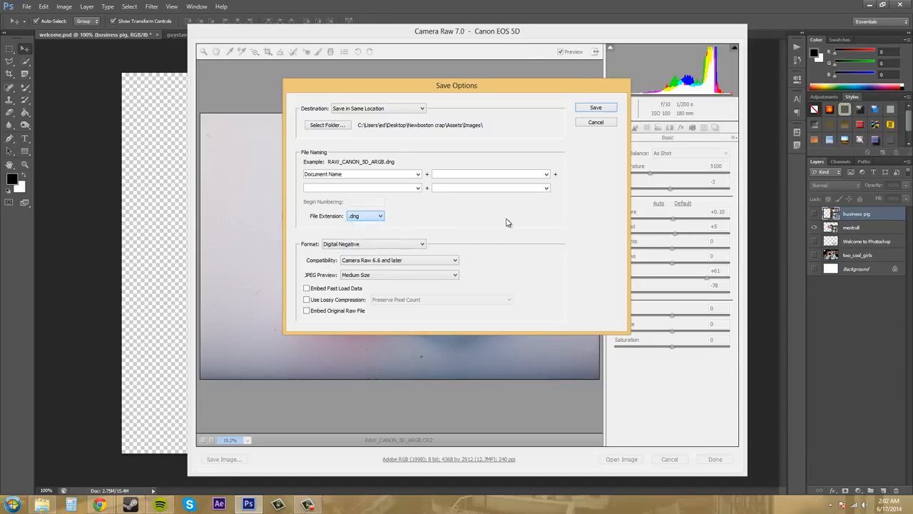
{"action": "left_click", "coordinate": [409, 244]}
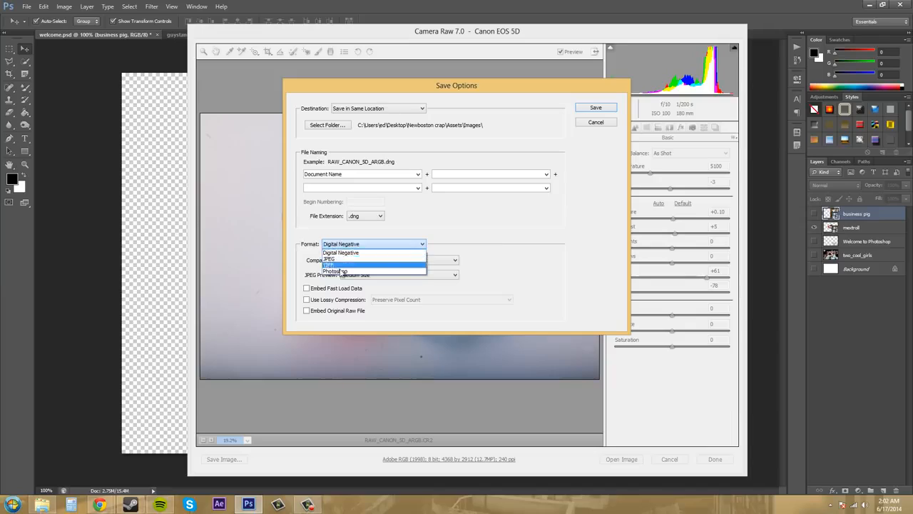
{"action": "left_click", "coordinate": [528, 239]}
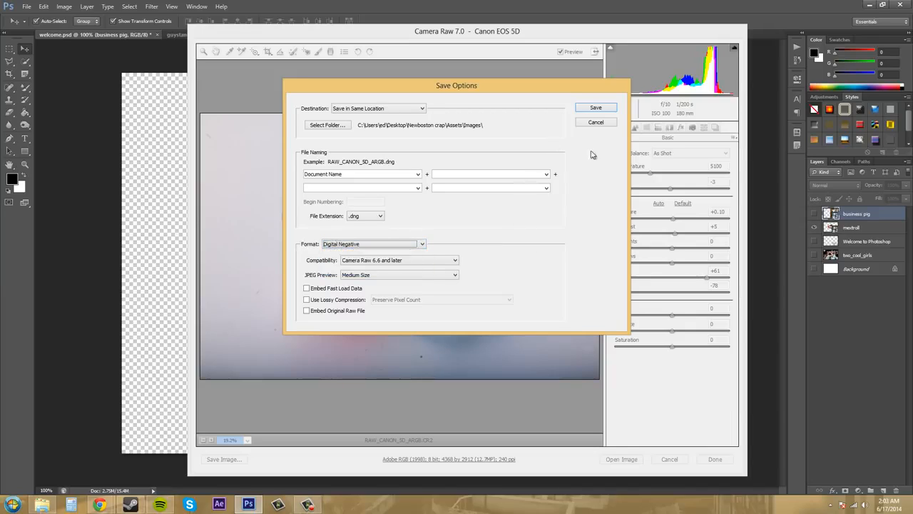
{"action": "left_click", "coordinate": [593, 108]}
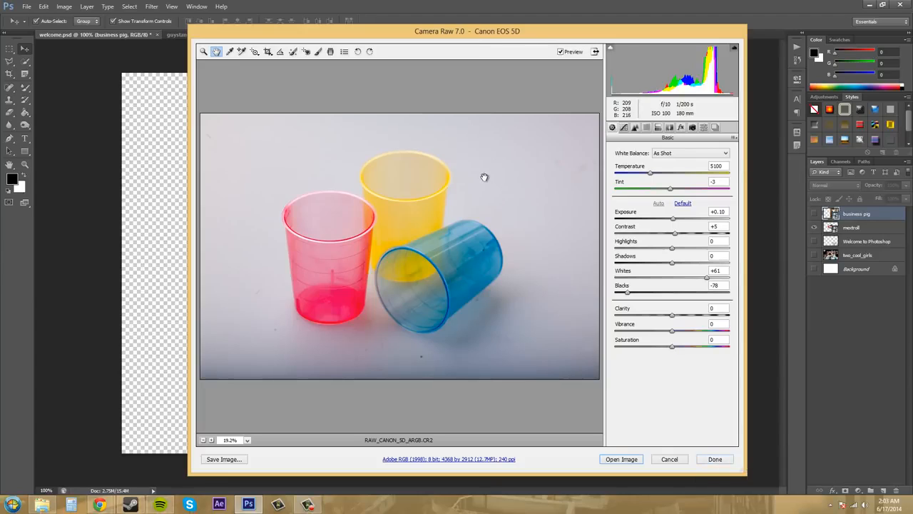
Step: Open the adjusted cups photo from Camera Raw as a document in Photoshop
{"action": "left_click", "coordinate": [621, 459]}
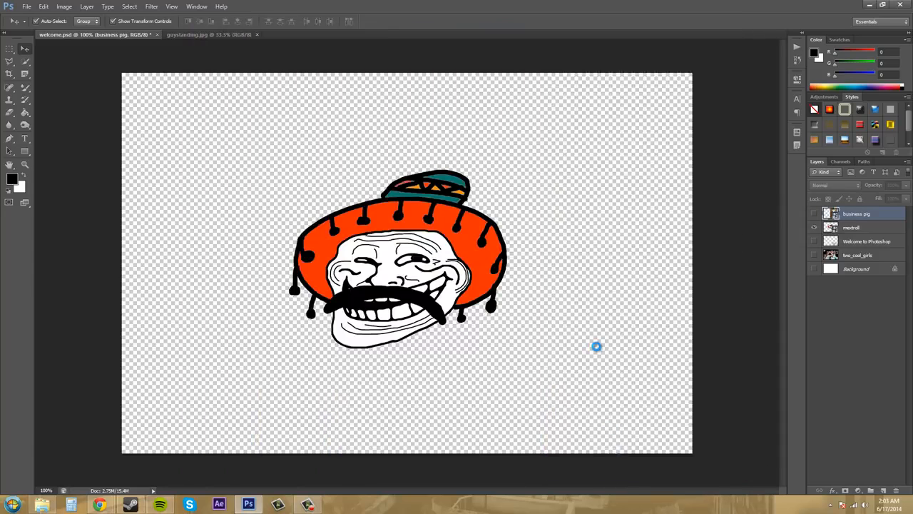